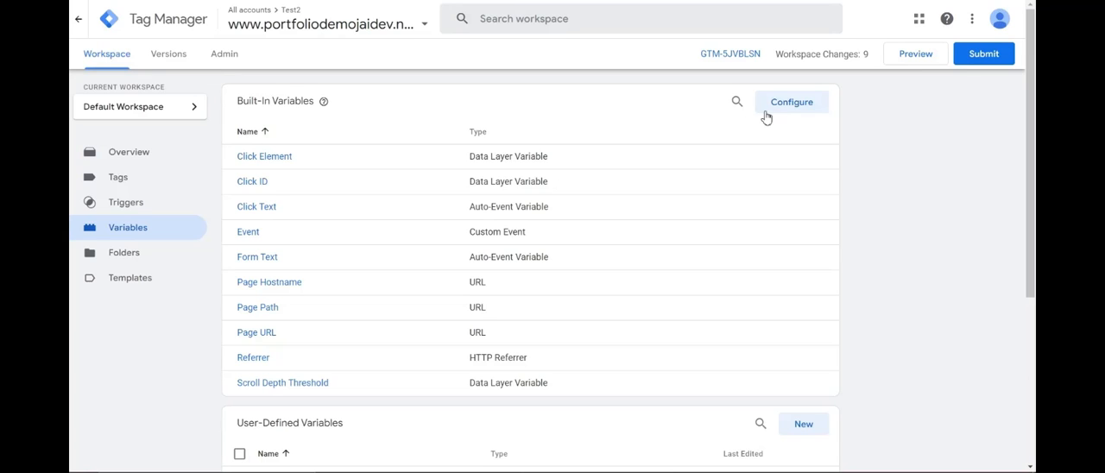
pyautogui.click(913, 62)
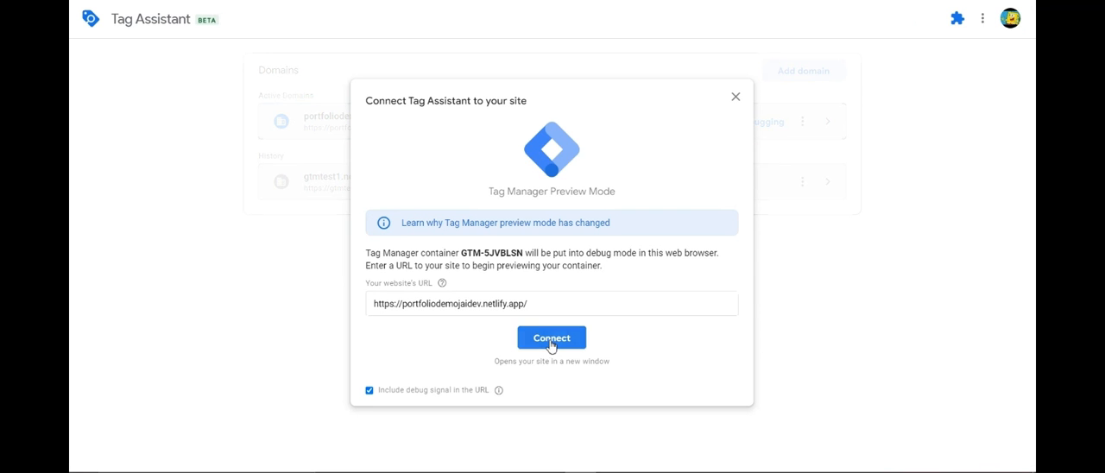
pyautogui.click(550, 339)
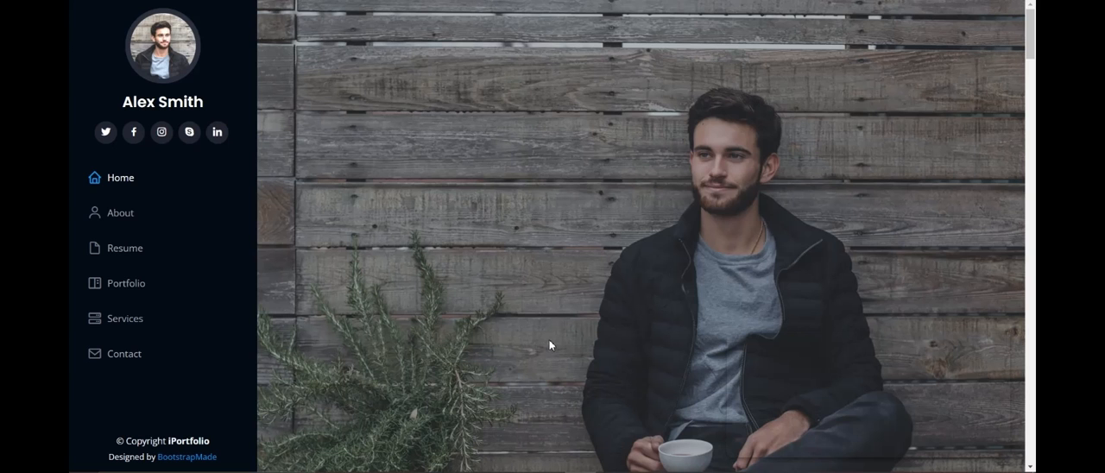
pyautogui.rightClick(448, 175)
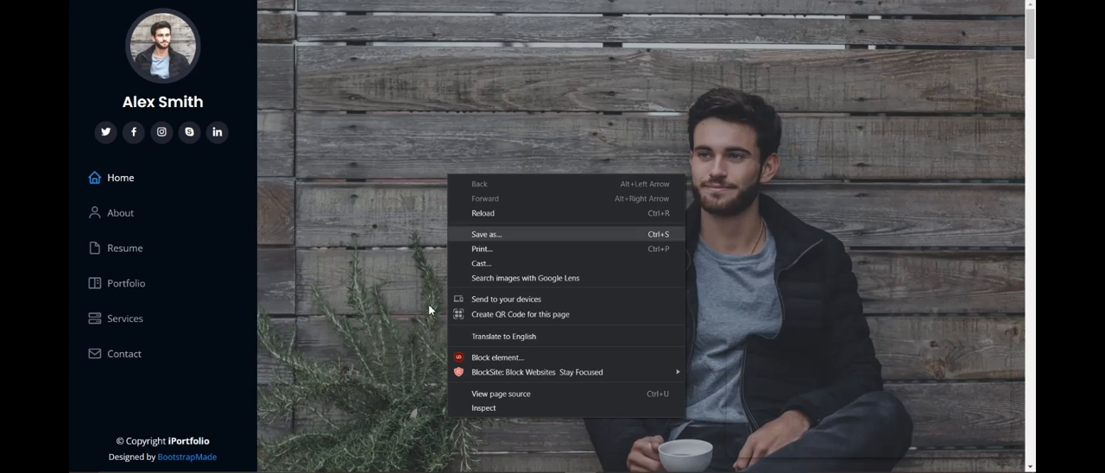
pyautogui.click(501, 408)
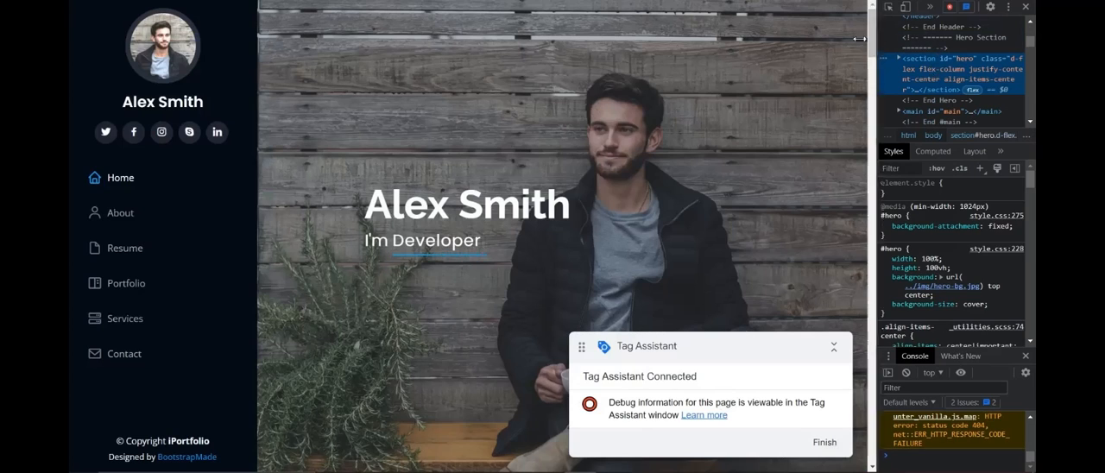
# Widen the developer tools pane and show the Console.
pyautogui.moveTo(871, 38); pyautogui.dragTo(790, 38)
pyautogui.click(895, 7)
pyautogui.click(906, 31)
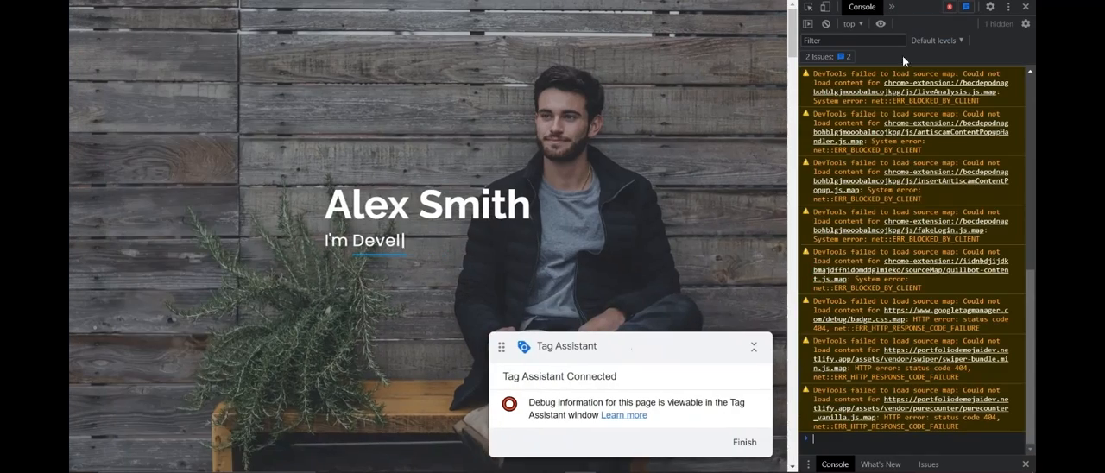
# Trigger a scroll event on the page and examine the cid value in the logged GA4 scroll event's data.
pyautogui.scroll(-10, 658, 175)
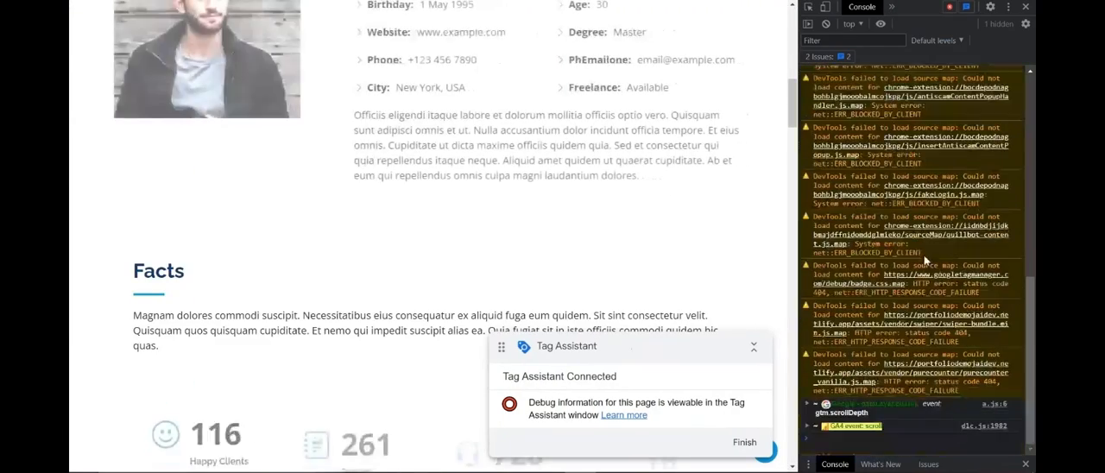
pyautogui.click(807, 426)
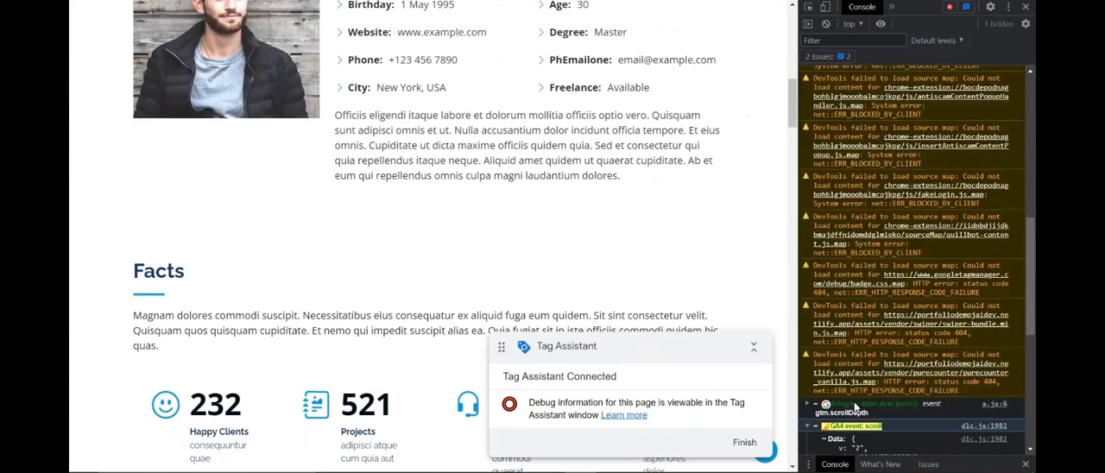
pyautogui.scroll(-5, 863, 345)
pyautogui.scroll(-1, 866, 326)
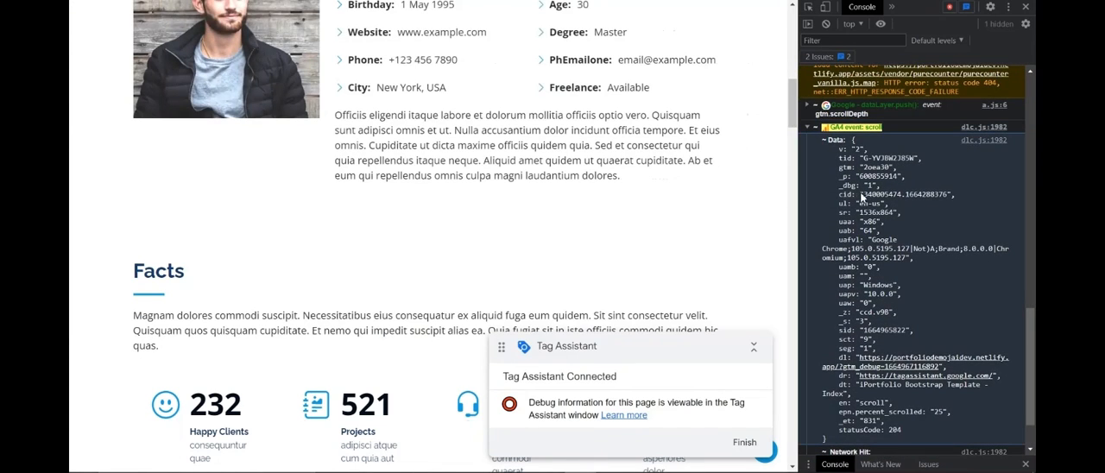
pyautogui.moveTo(864, 198); pyautogui.dragTo(949, 197)
pyautogui.click(949, 199)
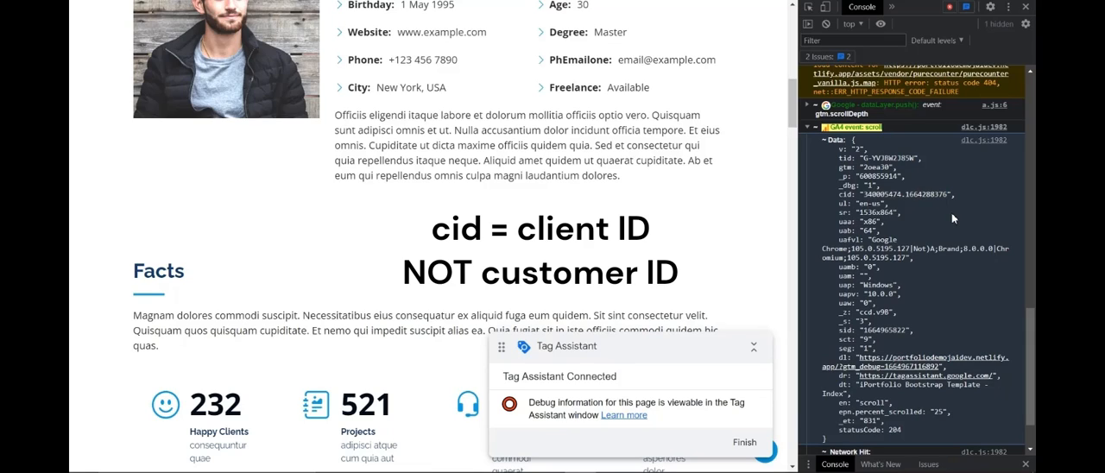
pyautogui.moveTo(866, 195); pyautogui.dragTo(954, 197)
pyautogui.click(948, 198)
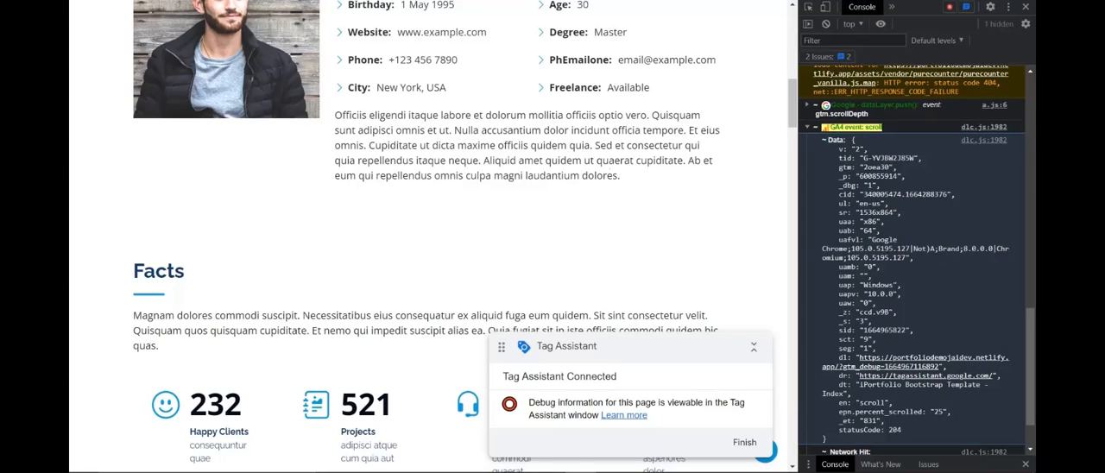
# Return to Tag Manager and start a new user-defined variable of the Google Analytics settings type.
pyautogui.click(276, 1)
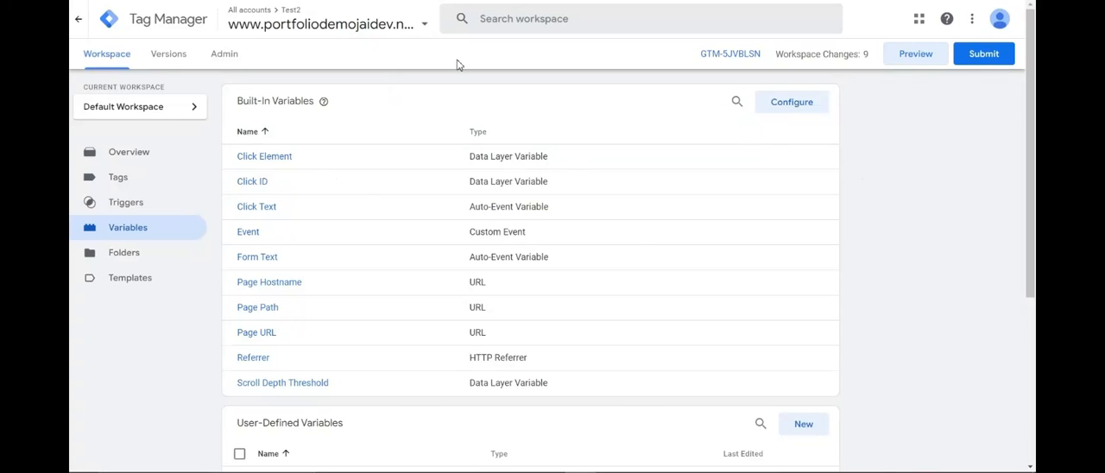
pyautogui.scroll(-3, 933, 186)
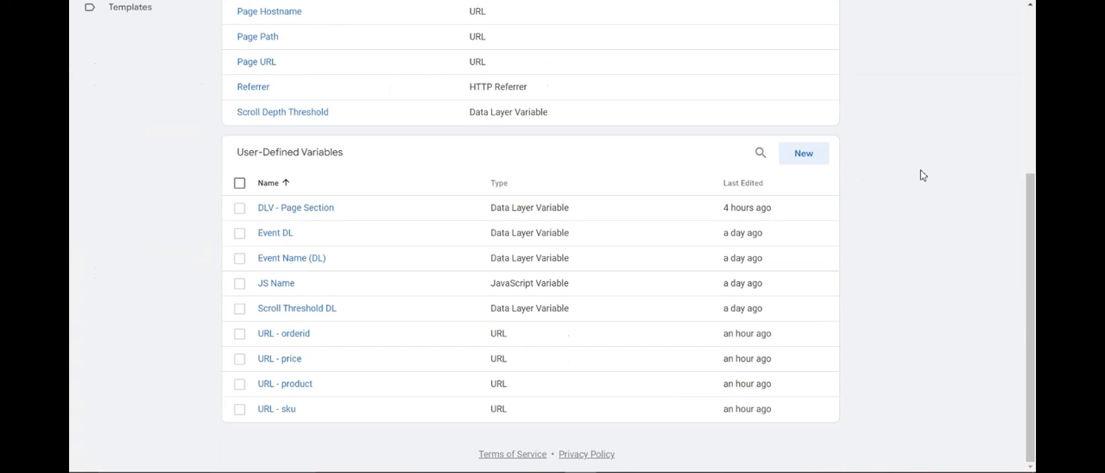
pyautogui.click(801, 159)
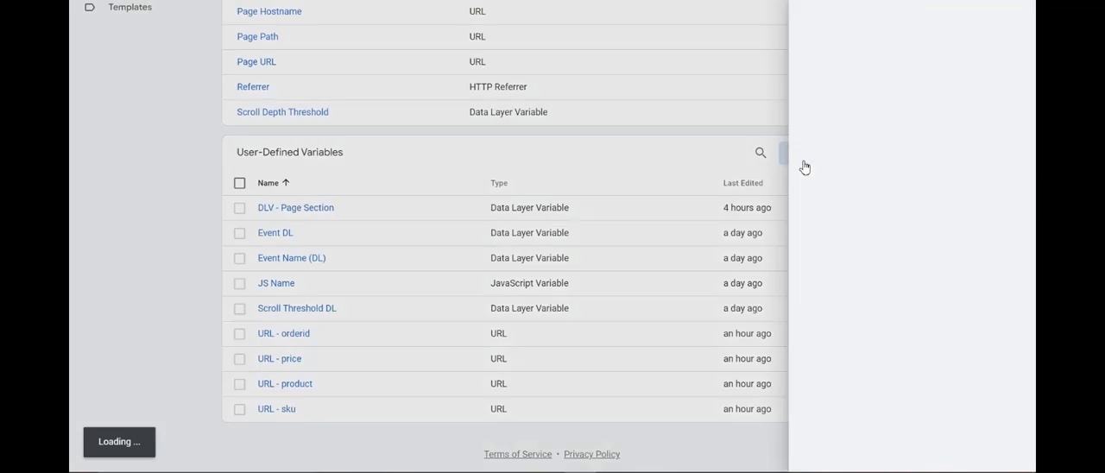
pyautogui.click(611, 101)
pyautogui.scroll(-2, 788, 203)
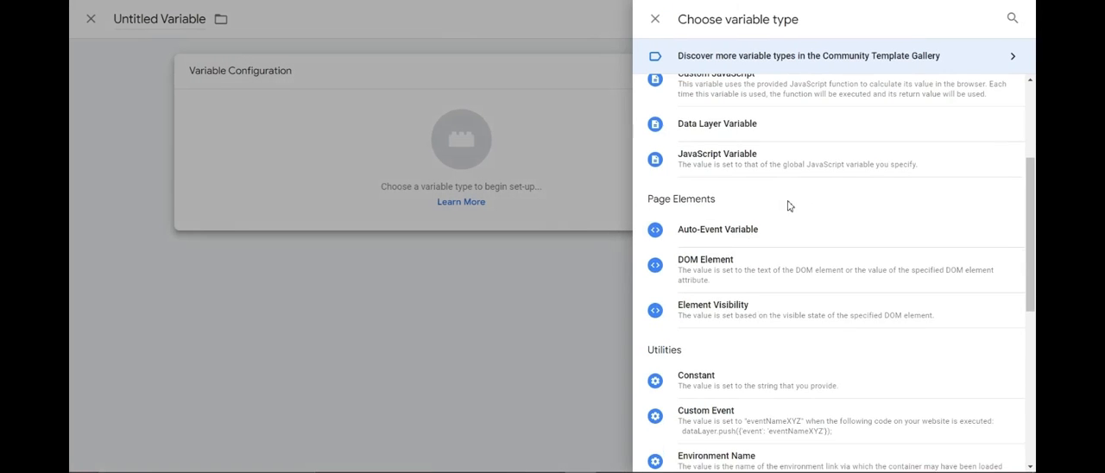
pyautogui.scroll(-2, 776, 203)
pyautogui.scroll(-1, 765, 337)
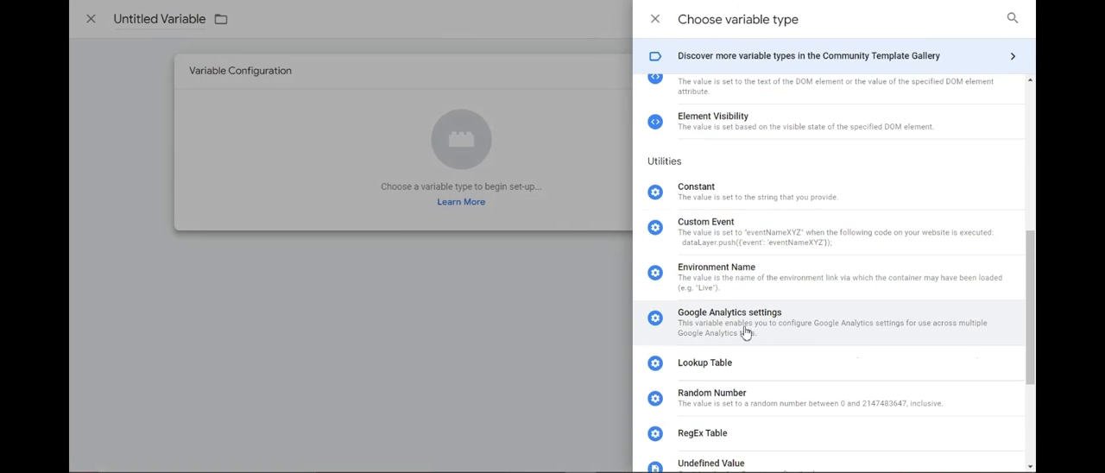
pyautogui.click(738, 323)
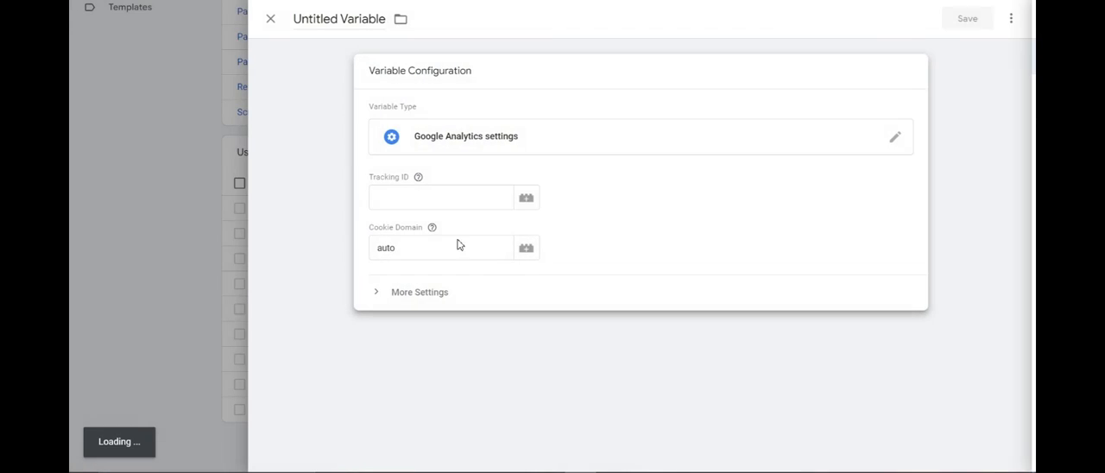
# Copy the property's tracking ID from Google Analytics and paste it as the variable's Tracking ID.
pyautogui.click(385, 205)
pyautogui.click(424, 182)
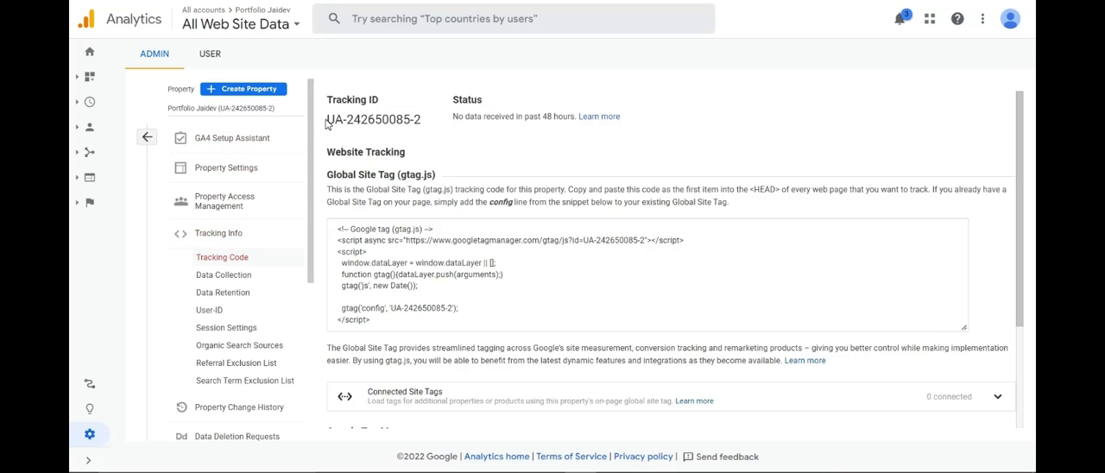
pyautogui.moveTo(421, 120); pyautogui.dragTo(330, 123)
pyautogui.hotkey('ctrl', 'c')
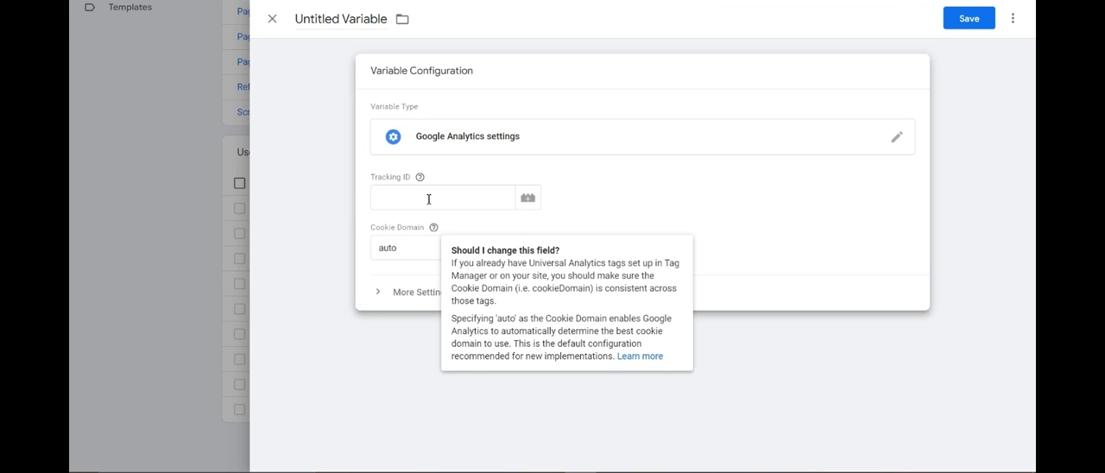
pyautogui.click(424, 198)
pyautogui.hotkey('ctrl', 'v')
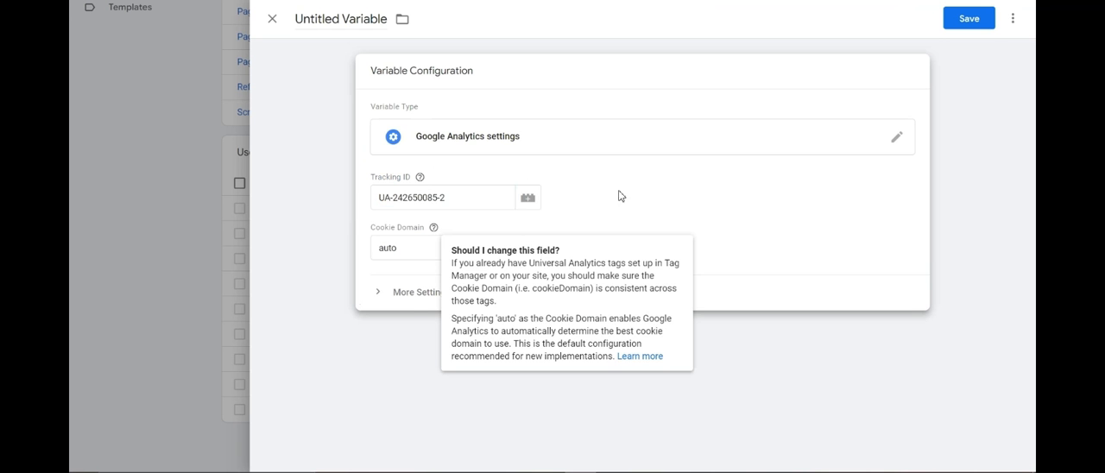
# Add the field allowLinker with the value true to the variable's Fields to Set.
pyautogui.click(410, 294)
pyautogui.scroll(-1, 443, 274)
pyautogui.click(426, 222)
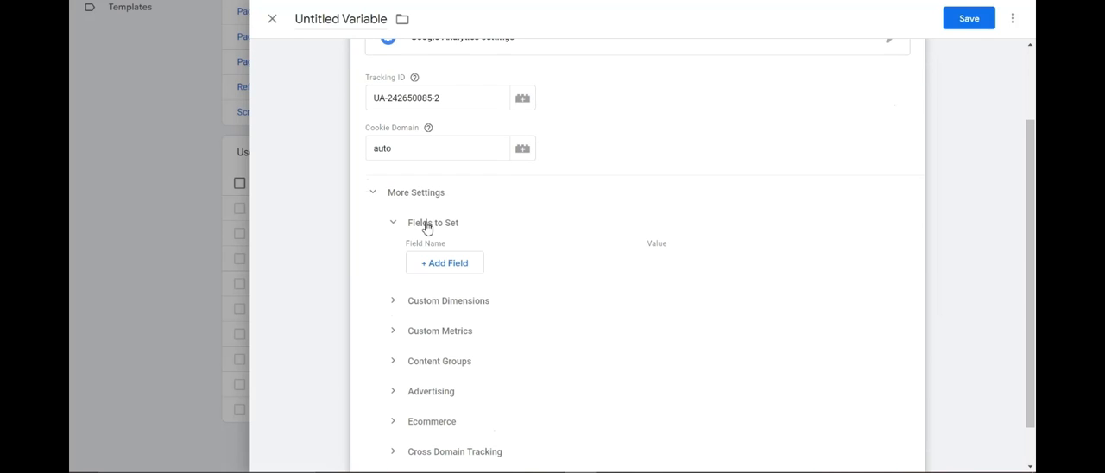
pyautogui.click(442, 264)
pyautogui.click(478, 269)
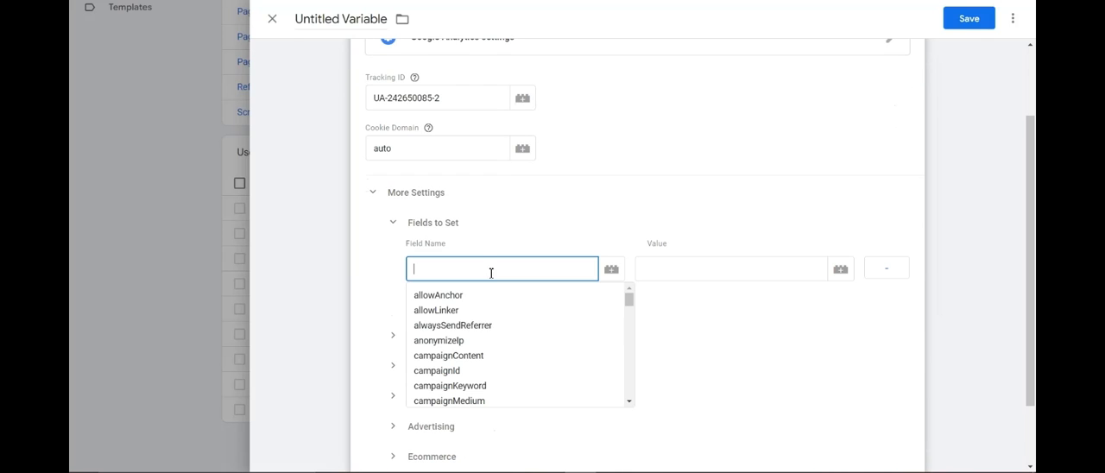
pyautogui.click(486, 311)
pyautogui.click(695, 270)
pyautogui.write('true')
pyautogui.click(613, 232)
pyautogui.click(438, 228)
# Set the cross-domain tracking Auto Link Domains to "portfoliodemojaidev.netlify.app, bootstrapmadeportfolio.com".
pyautogui.scroll(-2, 639, 278)
pyautogui.click(444, 406)
pyautogui.scroll(-2, 475, 362)
pyautogui.click(493, 302)
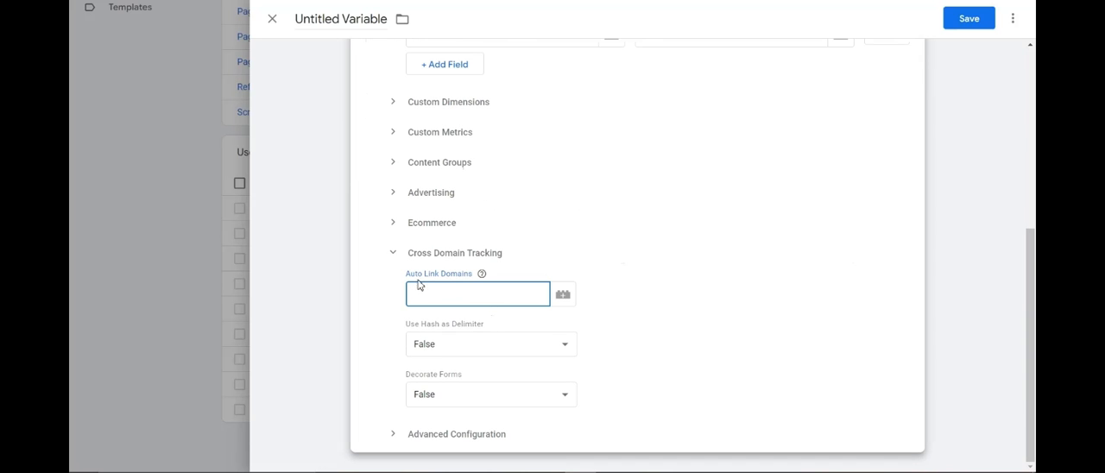
pyautogui.click(466, 295)
pyautogui.write('portfoliodemojaidev.netlifiy')
pyautogui.write('app,')
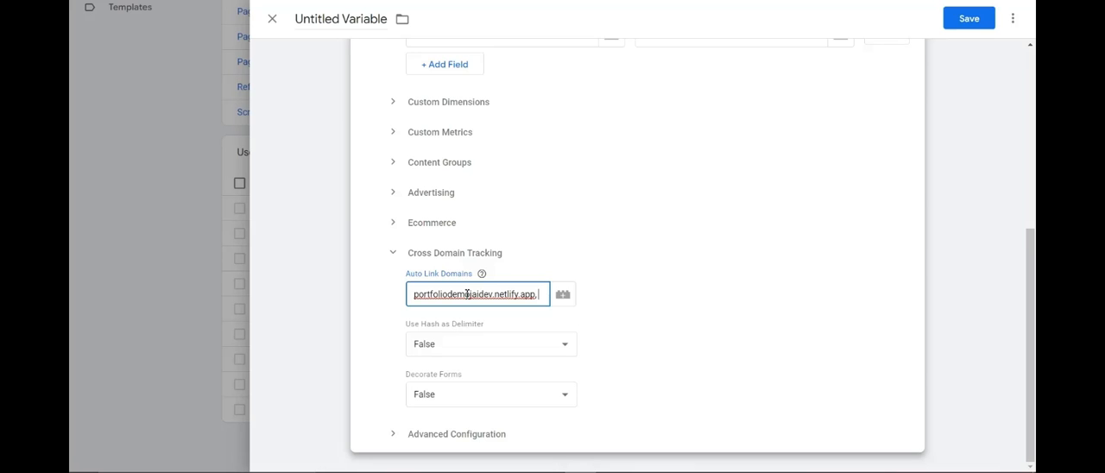
pyautogui.write('bootstr')
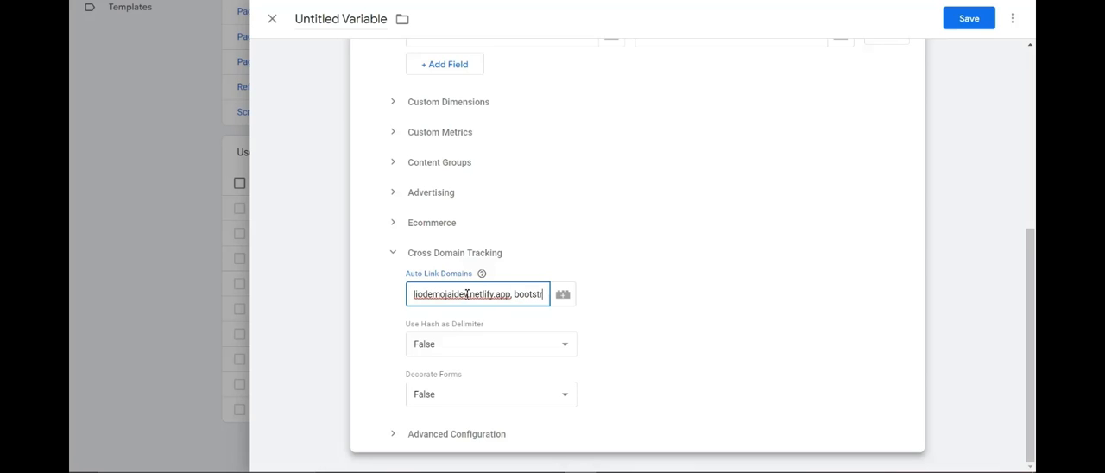
pyautogui.write('apmadep')
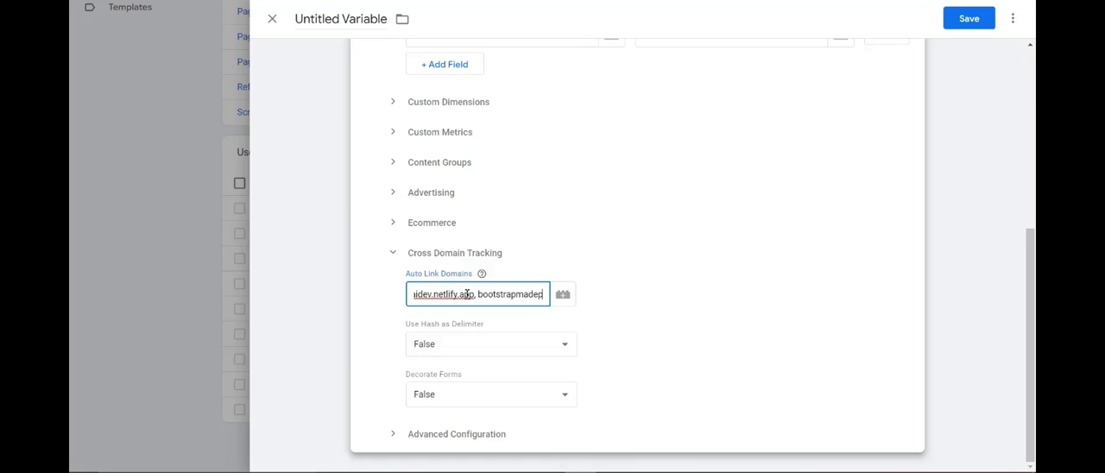
pyautogui.write('ortfolio.com')
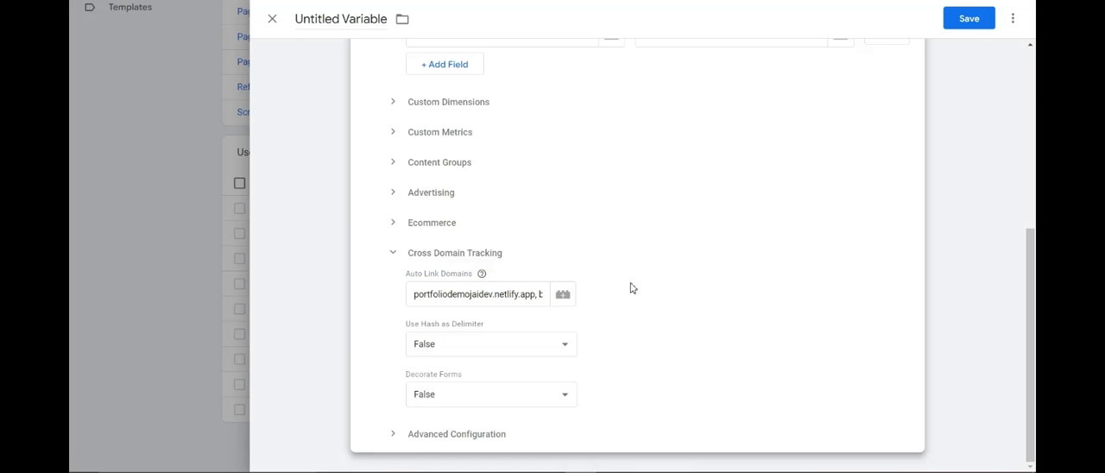
# Name the variable "GA Cross Domain" and save it.
pyautogui.scroll(4, 552, 250)
pyautogui.scroll(-4, 558, 248)
pyautogui.scroll(4, 558, 249)
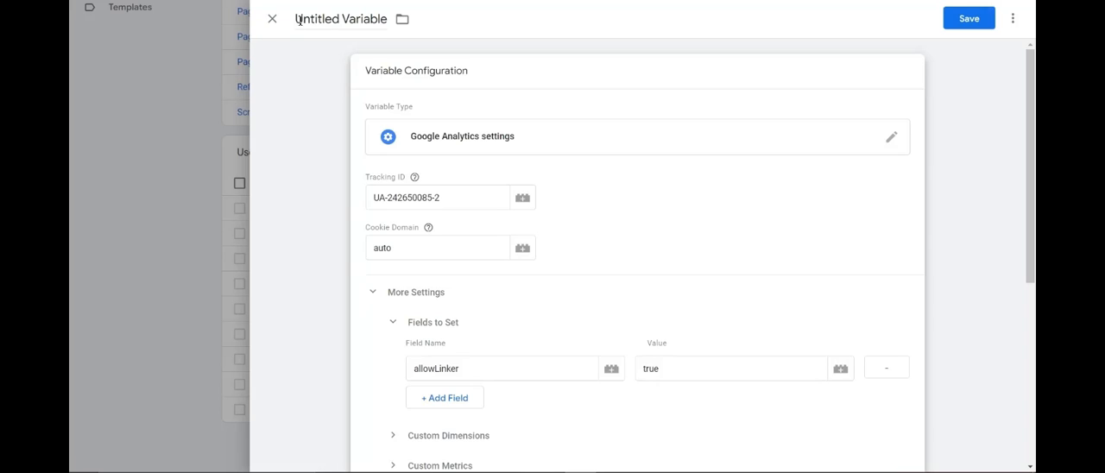
pyautogui.click(374, 18)
pyautogui.write('GA Cross')
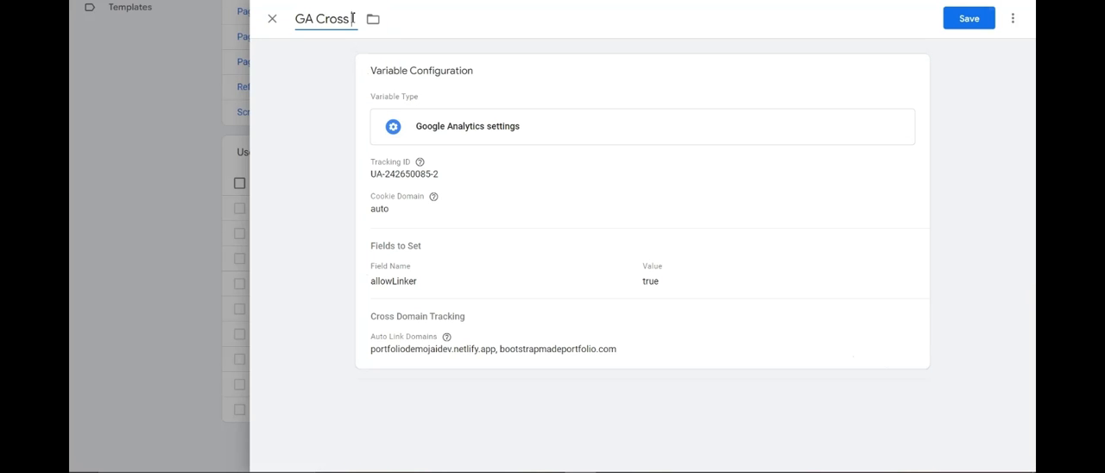
pyautogui.write(' Domain')
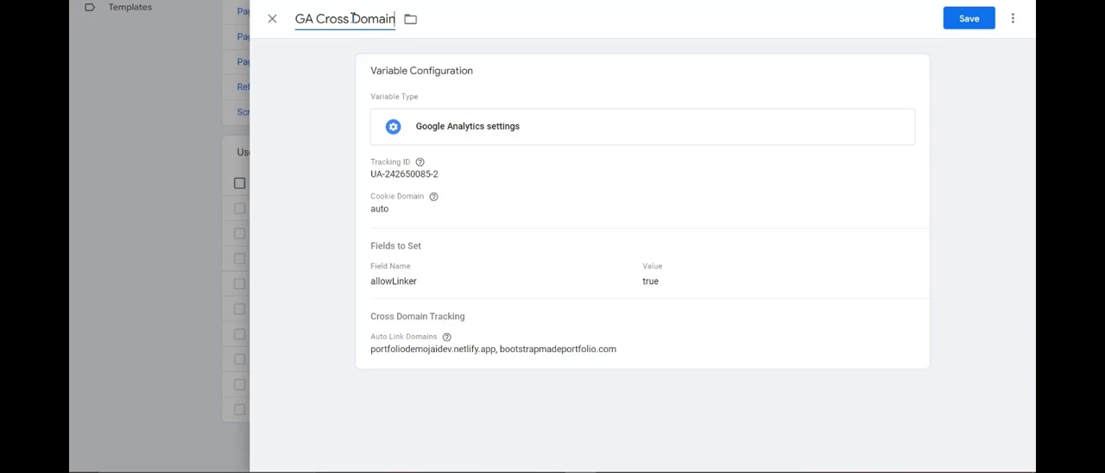
pyautogui.click(993, 21)
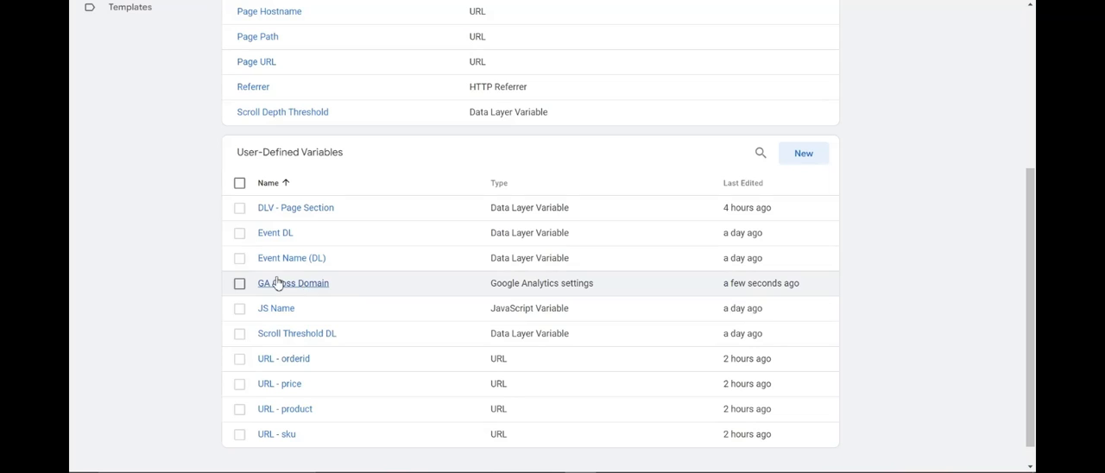
# Switch to Google Analytics and delete the domain bootstrapmade.com from the property's Referral Exclusion List.
pyautogui.scroll(3, 535, 109)
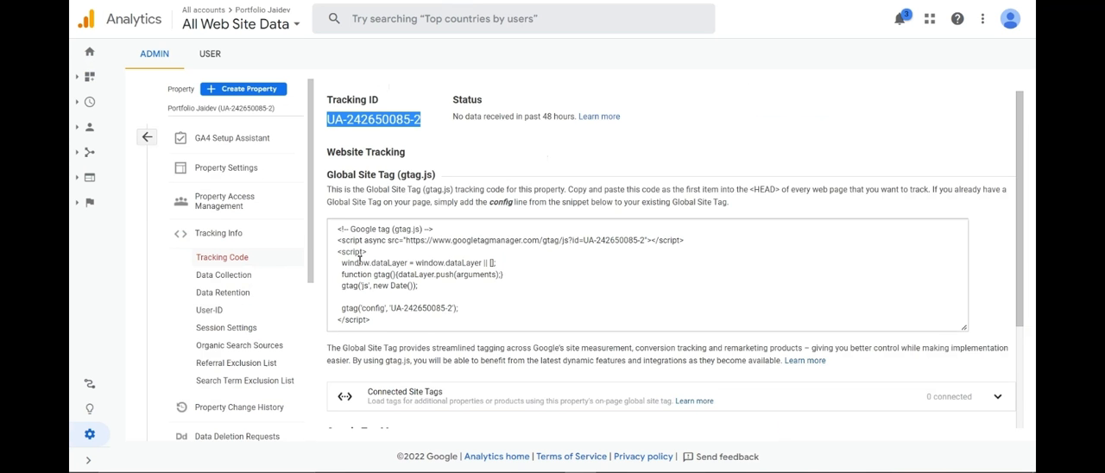
pyautogui.scroll(-3, 233, 226)
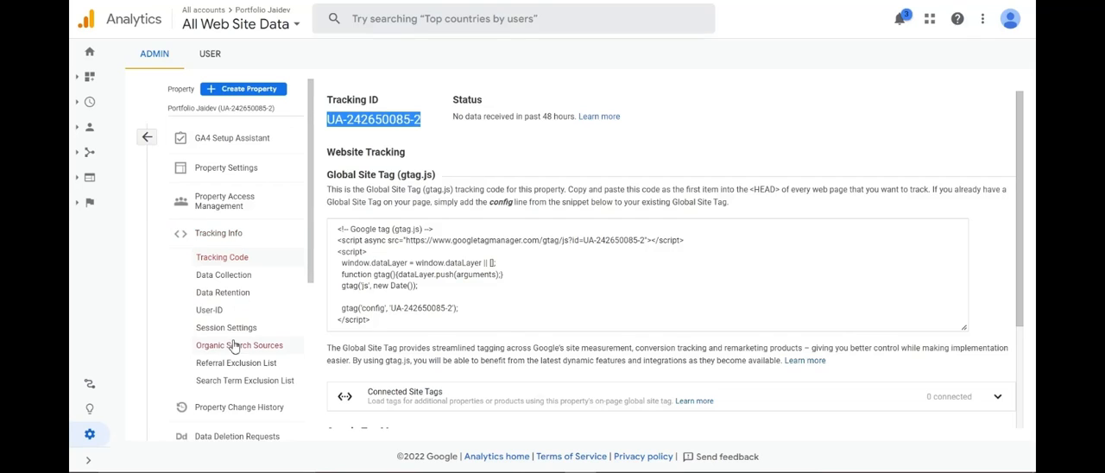
pyautogui.click(236, 367)
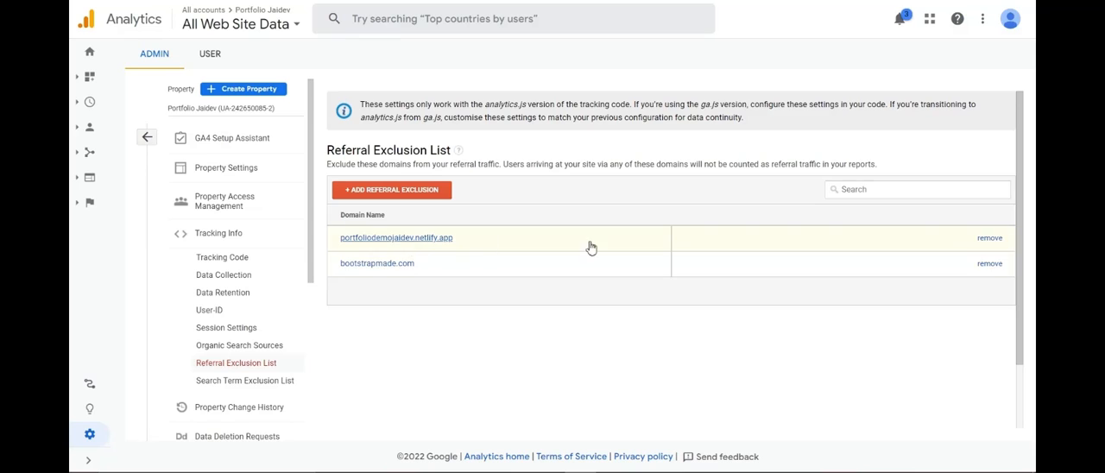
pyautogui.click(991, 265)
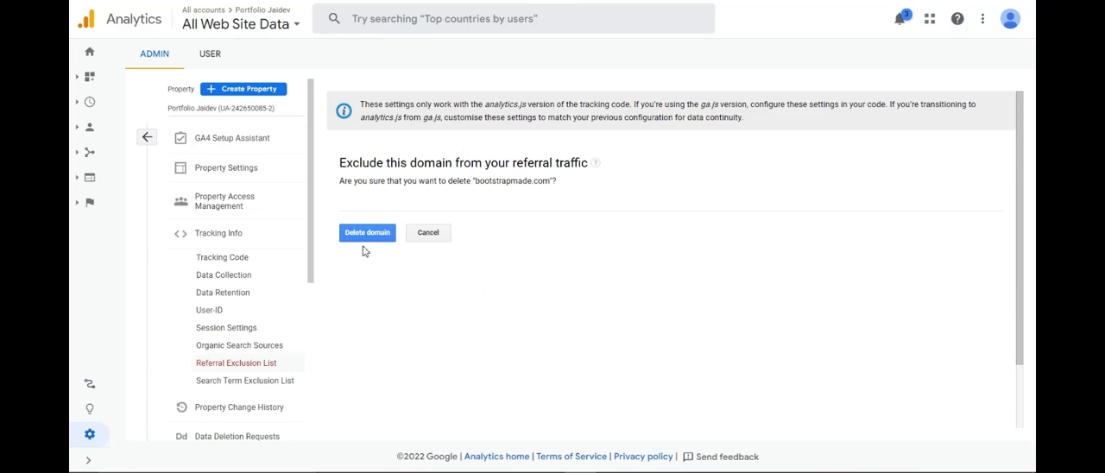
pyautogui.click(391, 243)
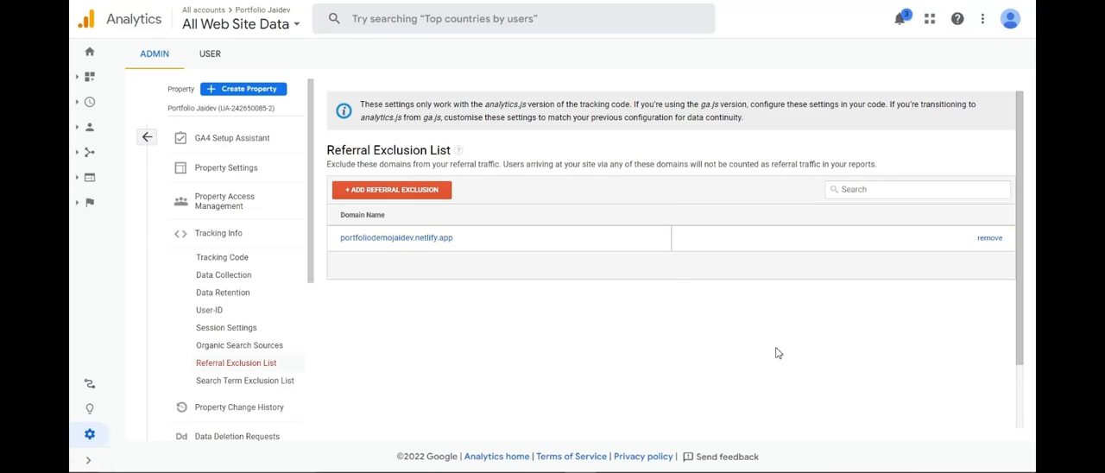
# Add the domain bootstrapmadeportfolio.com to the property's Referral Exclusion List.
pyautogui.click(436, 191)
pyautogui.click(446, 200)
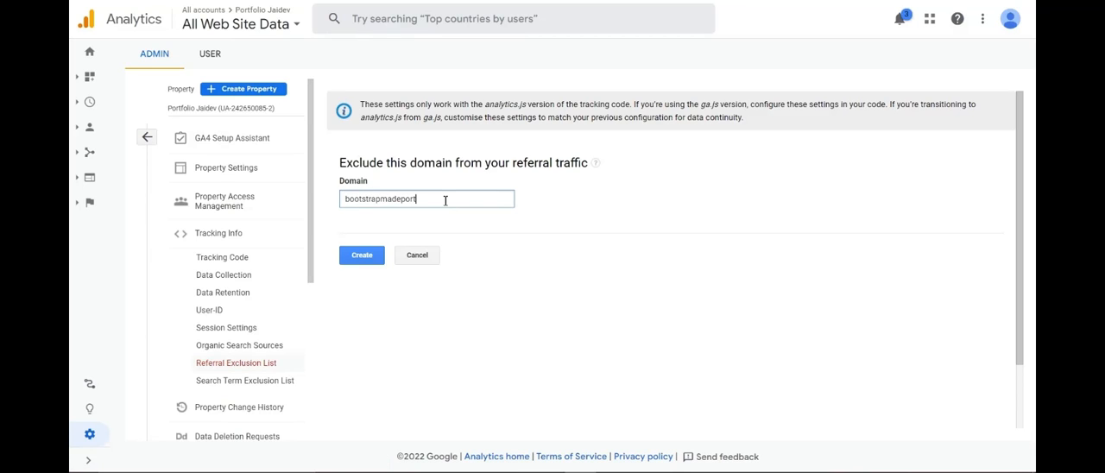
pyautogui.click(359, 256)
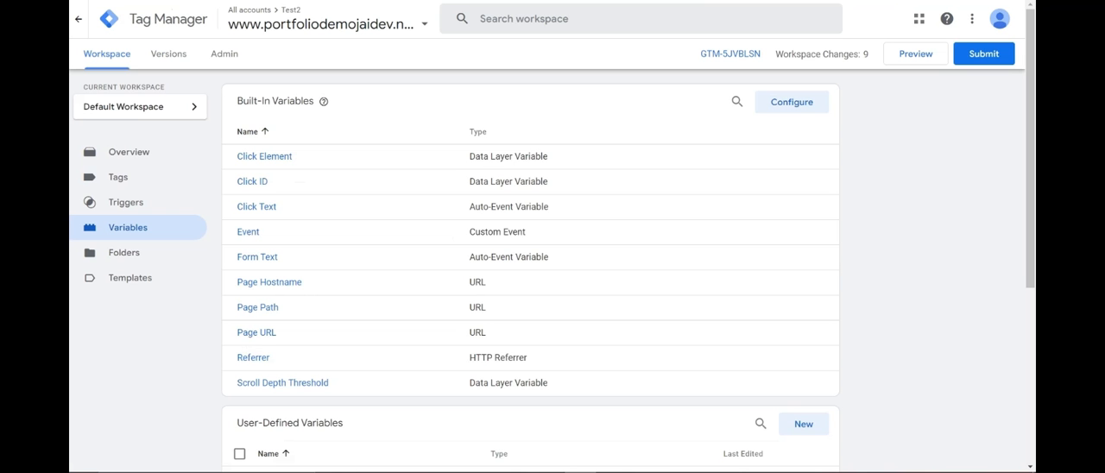
pyautogui.click(921, 60)
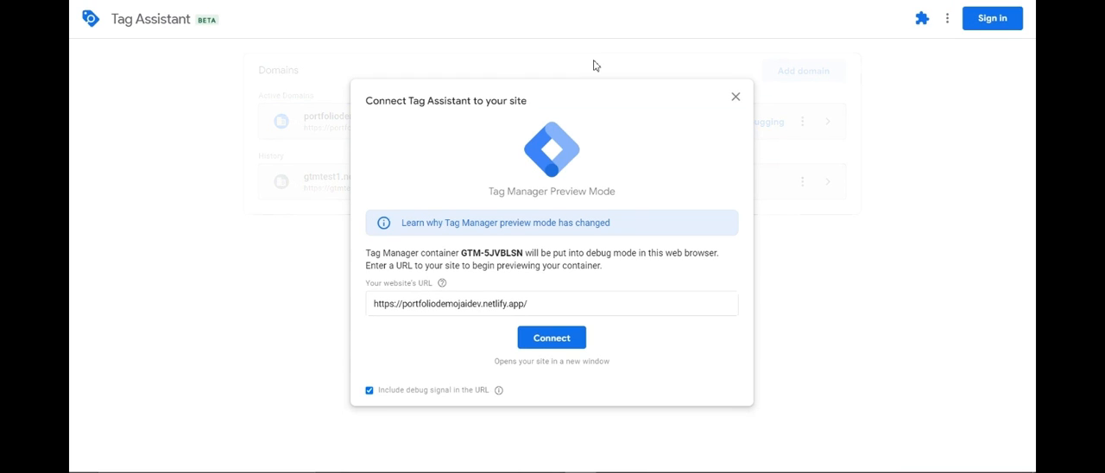
pyautogui.click(532, 337)
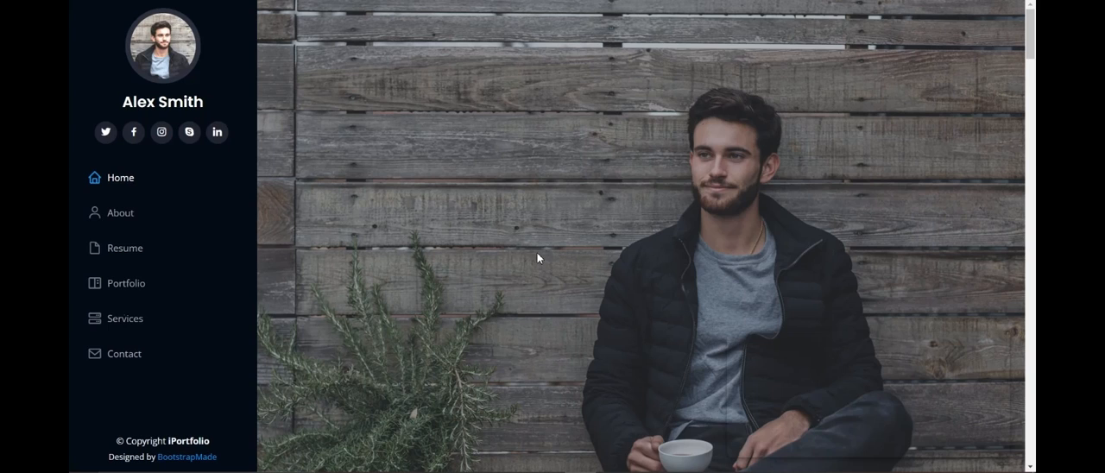
# Inspect the portfolio page in the developer tools console and examine the data sent with the GA4 scroll event.
pyautogui.rightClick(663, 132)
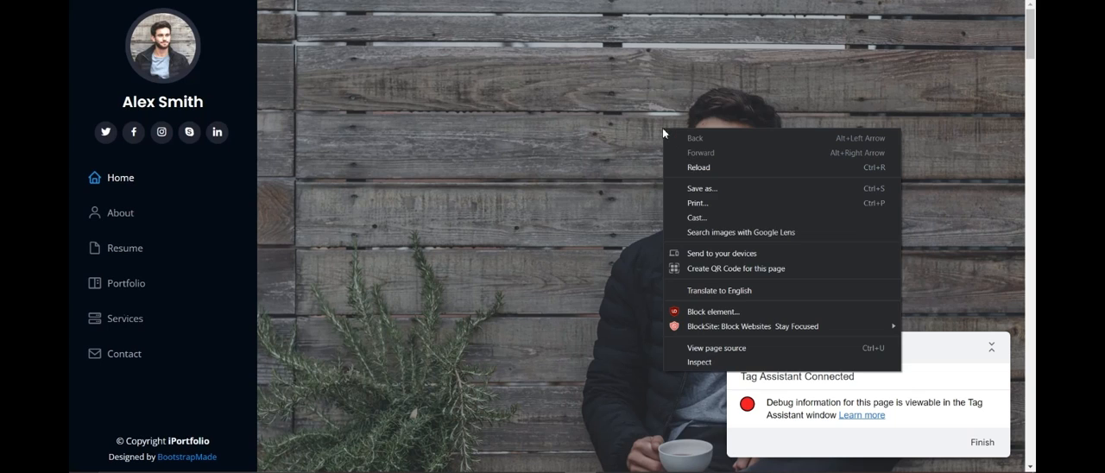
pyautogui.click(701, 362)
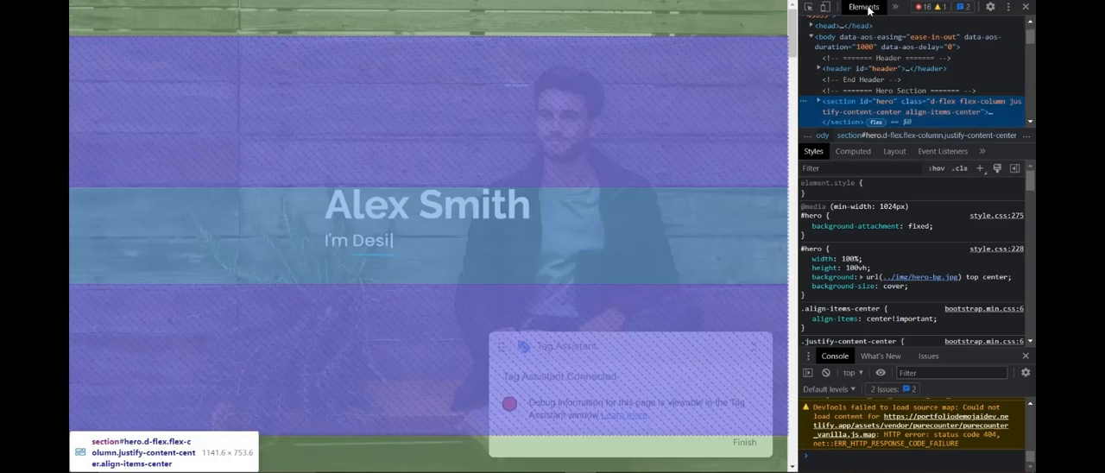
pyautogui.click(894, 7)
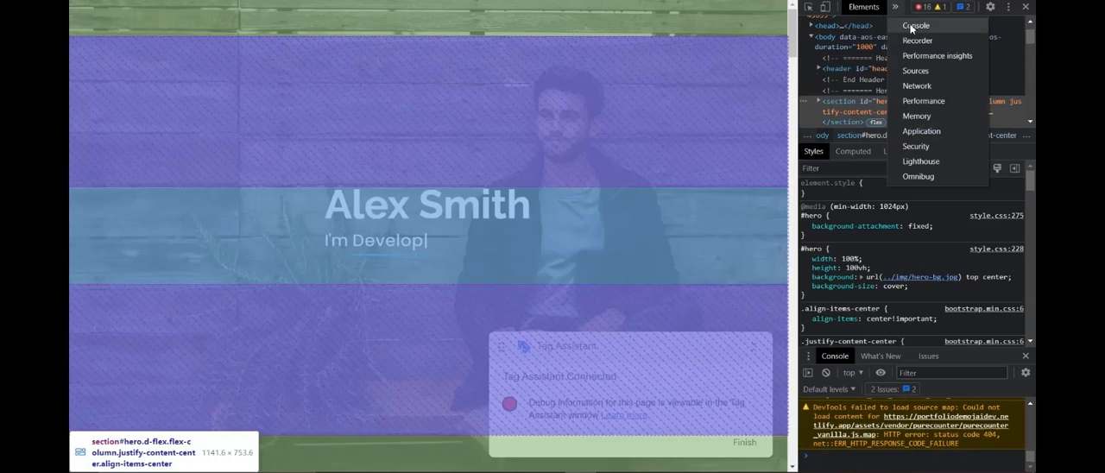
pyautogui.click(915, 26)
pyautogui.scroll(-10, 631, 222)
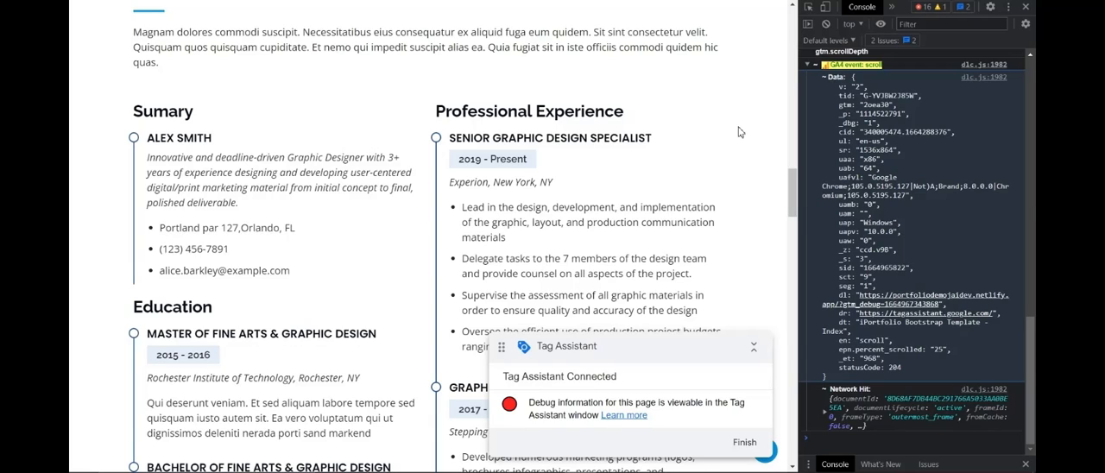
pyautogui.scroll(10, 654, 98)
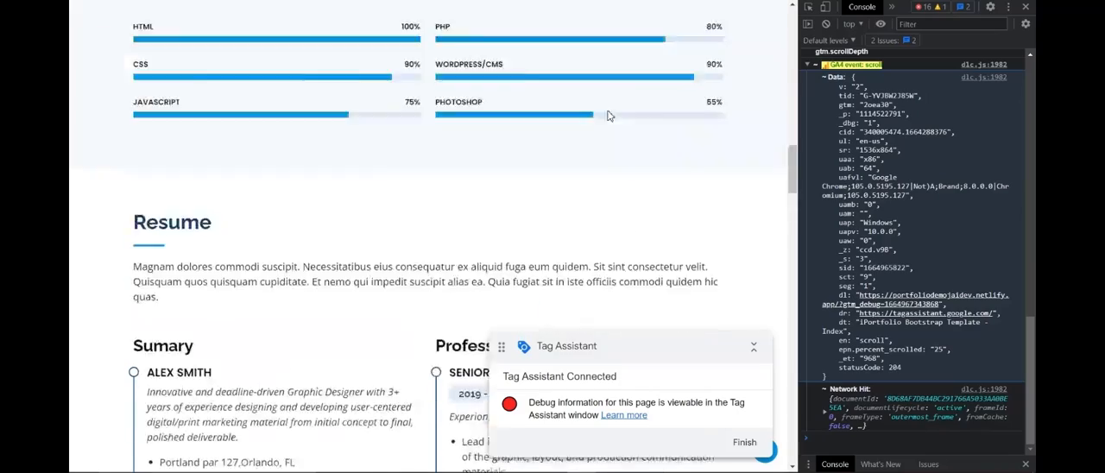
pyautogui.scroll(3, 530, 215)
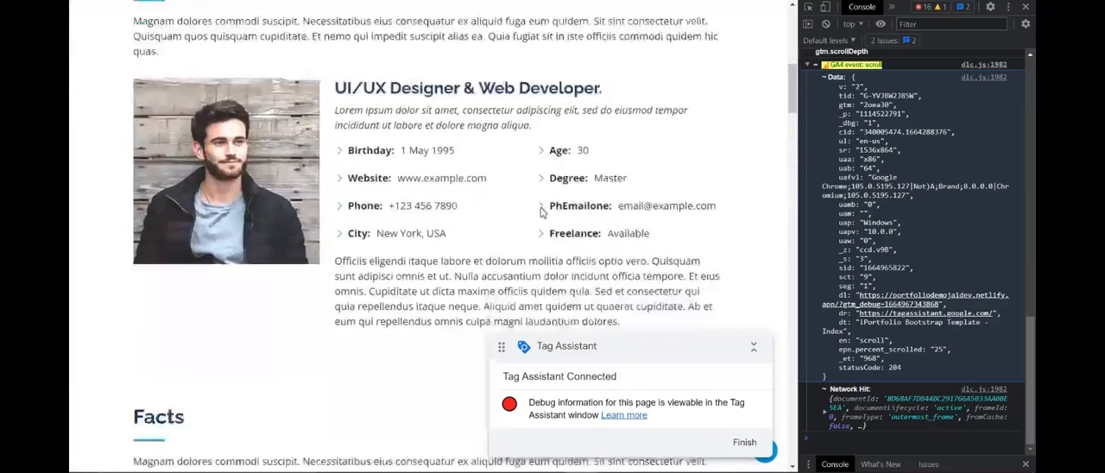
pyautogui.scroll(4, 618, 244)
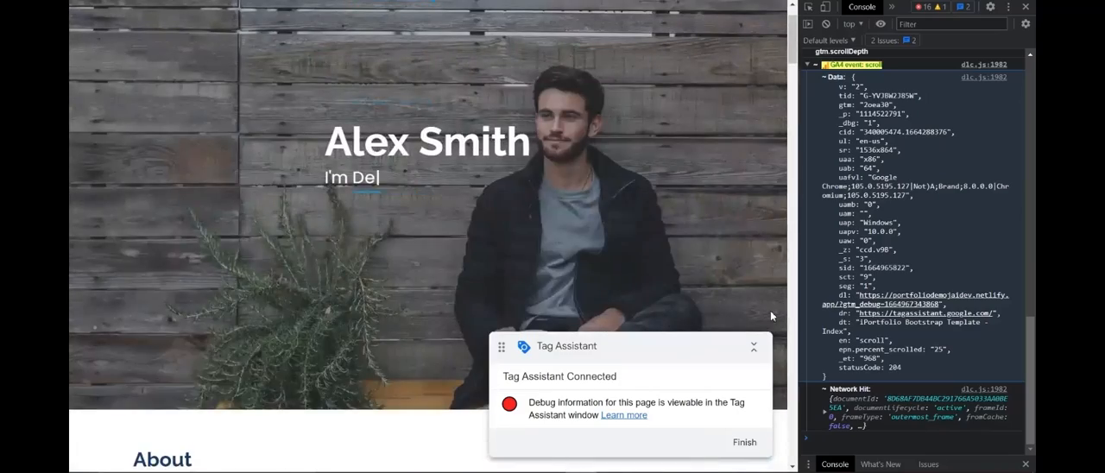